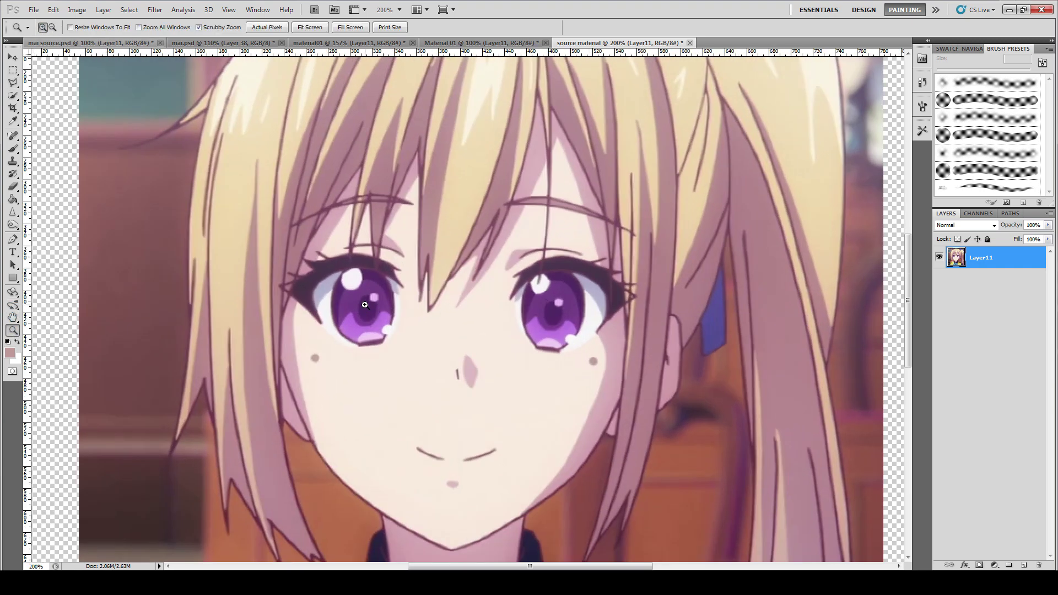
Step: Choose the Polygonal Lasso Tool for outlining the character's eyes
drag(341, 322, 425, 316)
click(13, 83)
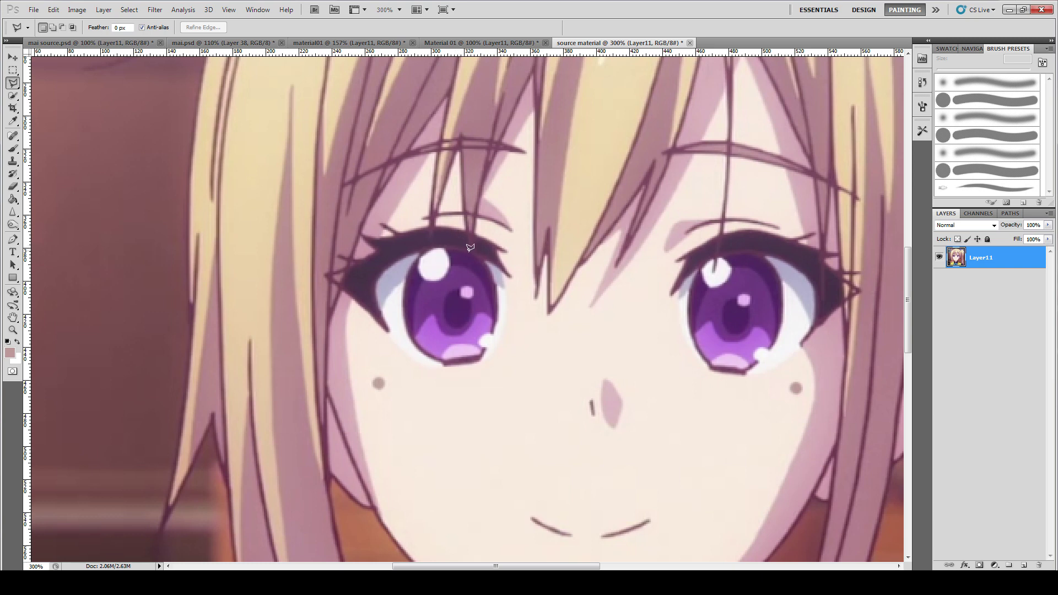
click(17, 88)
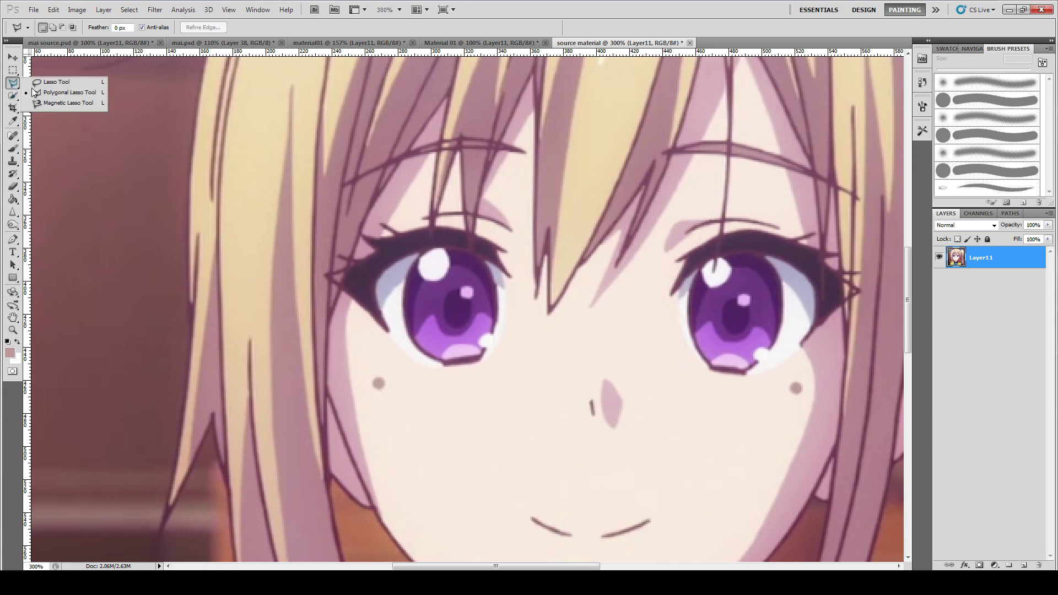
click(61, 95)
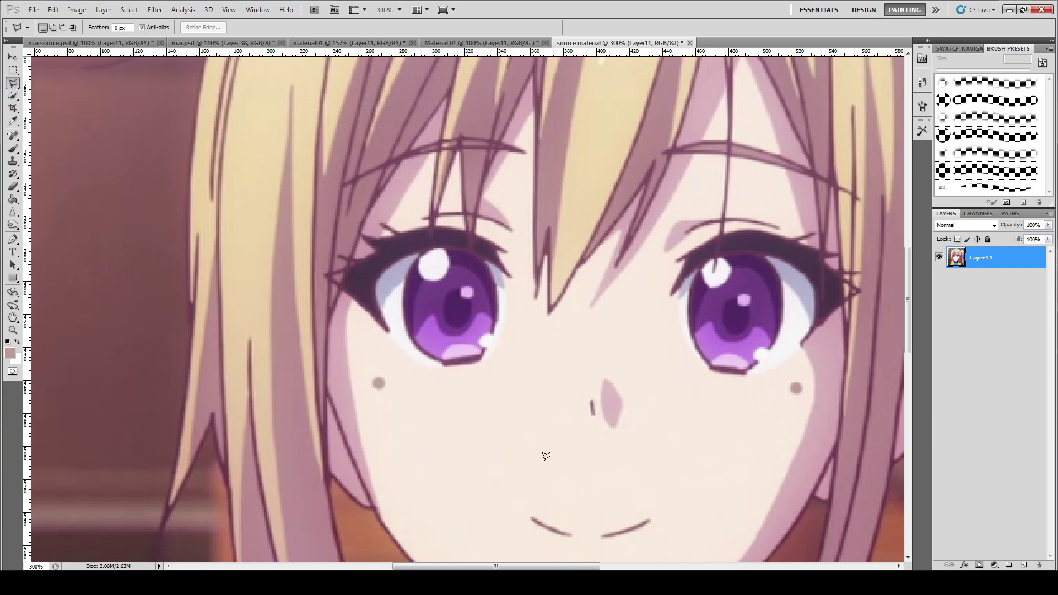
Step: Try a four-sided Polygonal Lasso selection on the skin between the eye and mouth, and deselect it
click(466, 474)
click(574, 484)
click(564, 404)
click(462, 401)
click(466, 475)
key(ctrl+d)
Step: Try moving a polygonal piece of facial skin upward, undo the move and deselect
click(462, 434)
click(466, 479)
click(595, 483)
click(575, 420)
click(500, 404)
click(462, 433)
drag(556, 470, 560, 407)
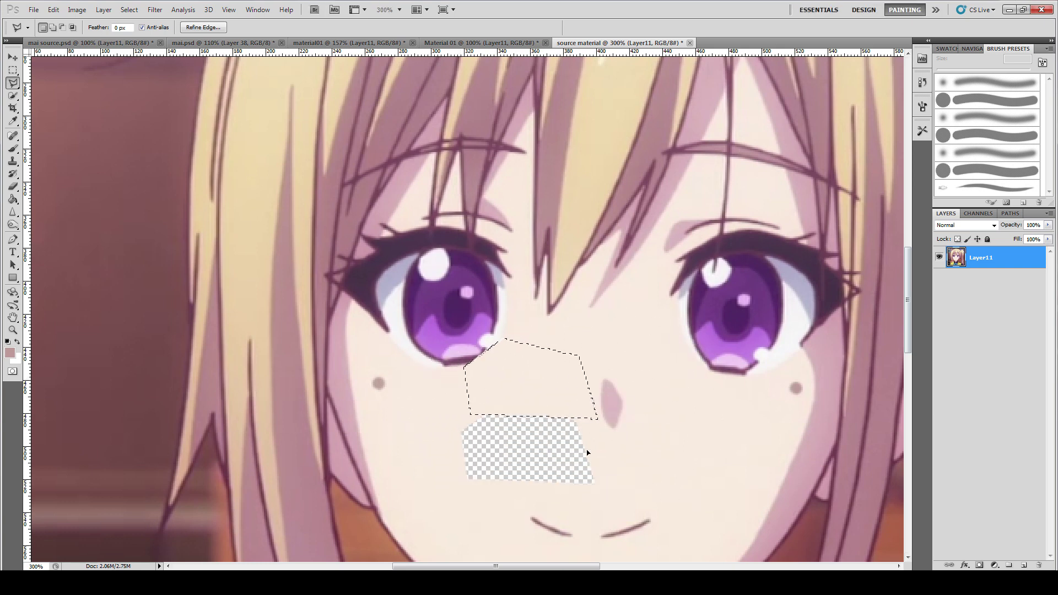
key(ctrl+z)
key(ctrl+d)
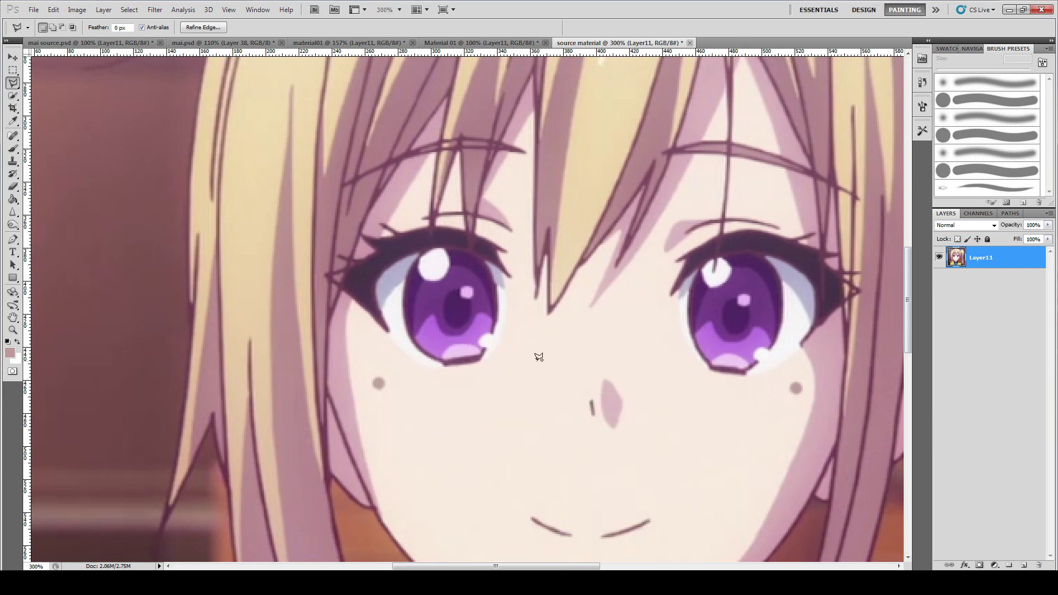
Step: Trace the iris of the eye on the image's left half with a closed Polygonal Lasso selection
click(441, 363)
click(427, 354)
click(416, 346)
click(410, 337)
click(406, 327)
click(406, 318)
click(402, 302)
click(403, 284)
click(404, 272)
click(412, 259)
click(433, 245)
click(460, 246)
click(489, 259)
click(495, 276)
click(499, 298)
click(500, 319)
click(499, 336)
click(482, 365)
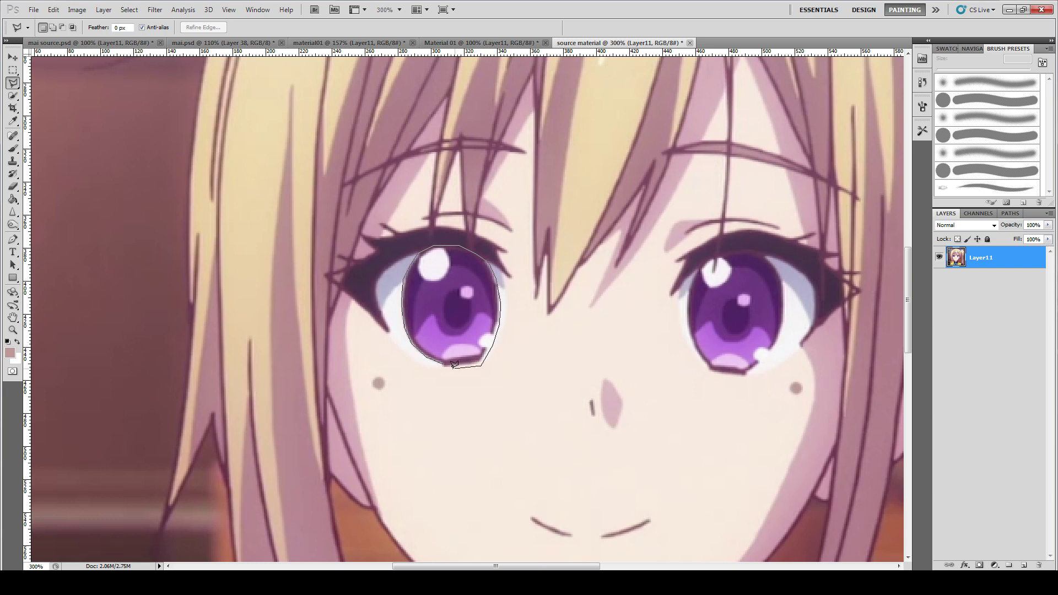
click(444, 363)
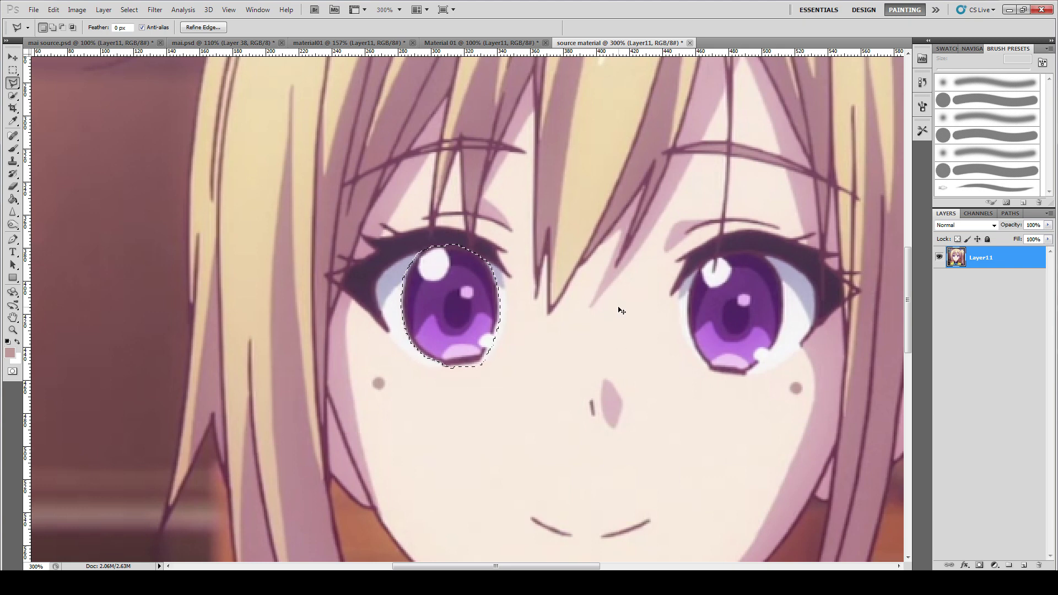
Step: Copy the selected iris to a new layer and check it alone by hiding and reshowing Layer11
key(ctrl+j)
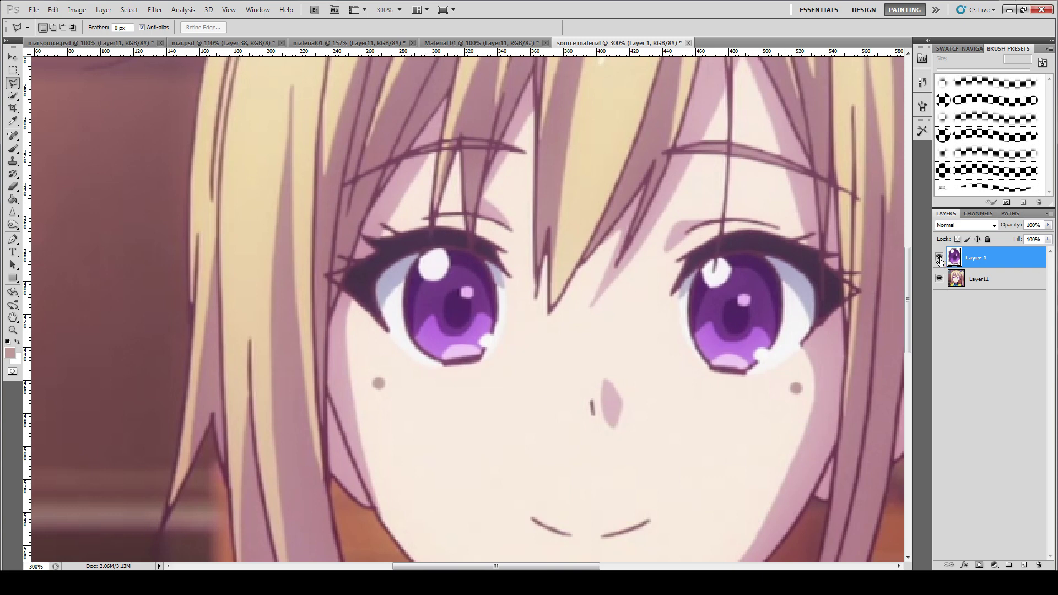
click(939, 279)
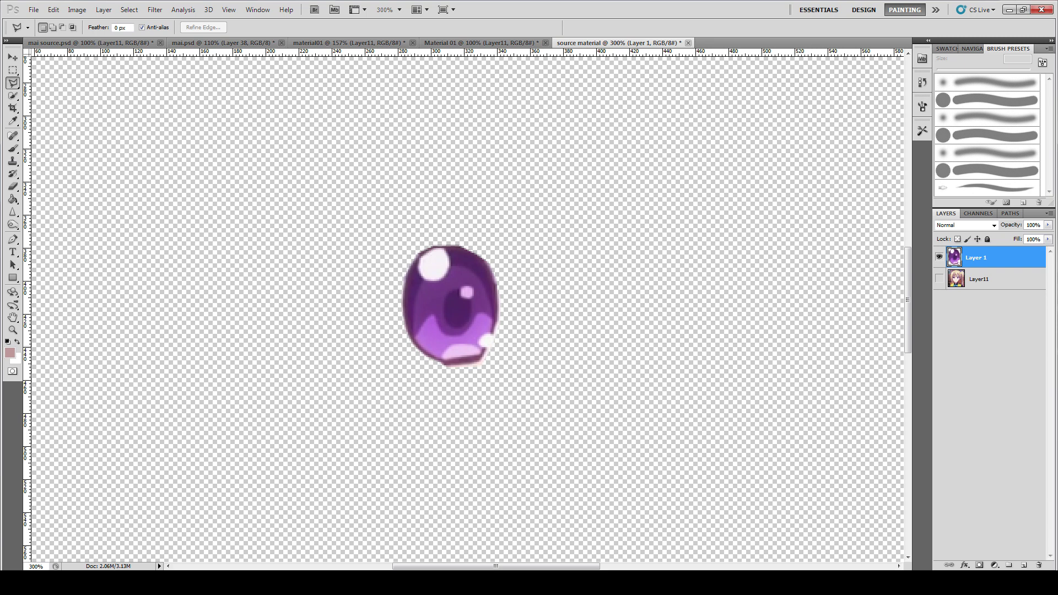
click(938, 280)
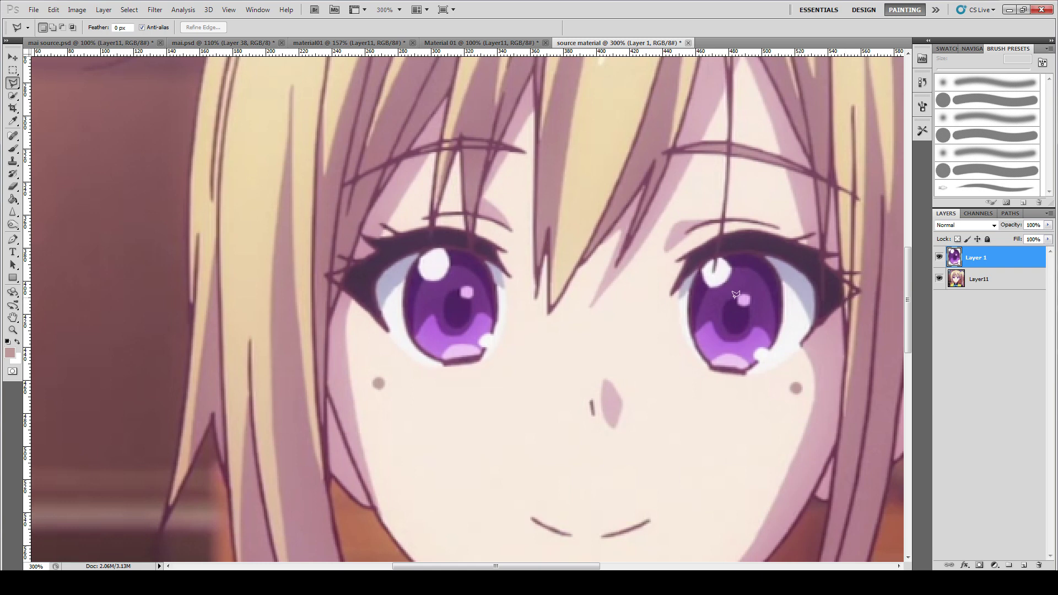
Step: Try moving the copied iris beside the nose and back over the original eye, nudging and undoing its position
drag(464, 319, 662, 468)
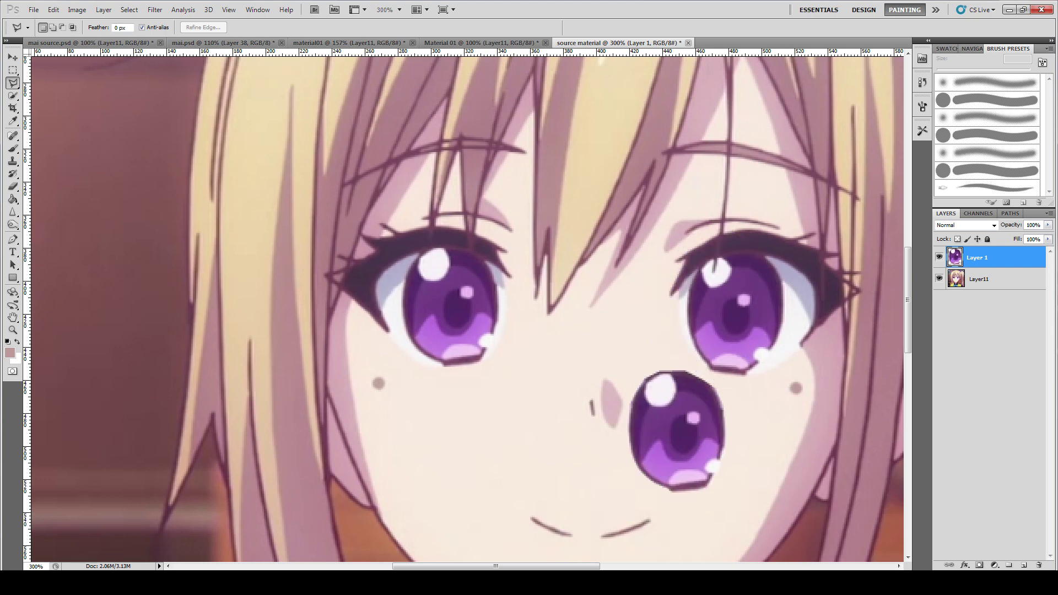
drag(681, 454, 454, 329)
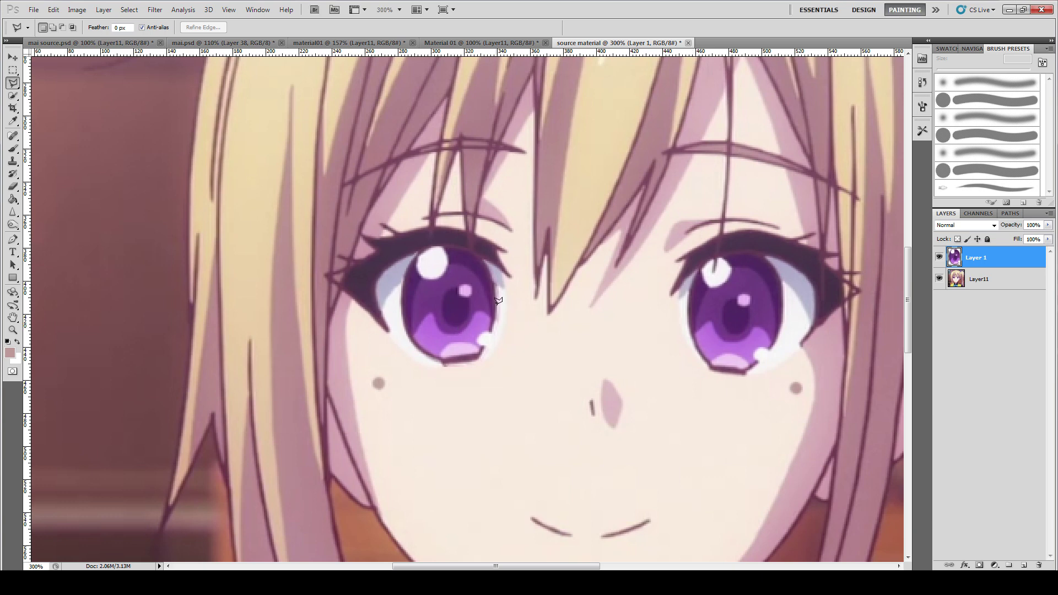
key(ctrl+Right)
key(ctrl+Down)
key(ctrl+Left)
key(ctrl+z)
key(ctrl+z)
key(ctrl+z)
key(ctrl+z)
key(ctrl+z)
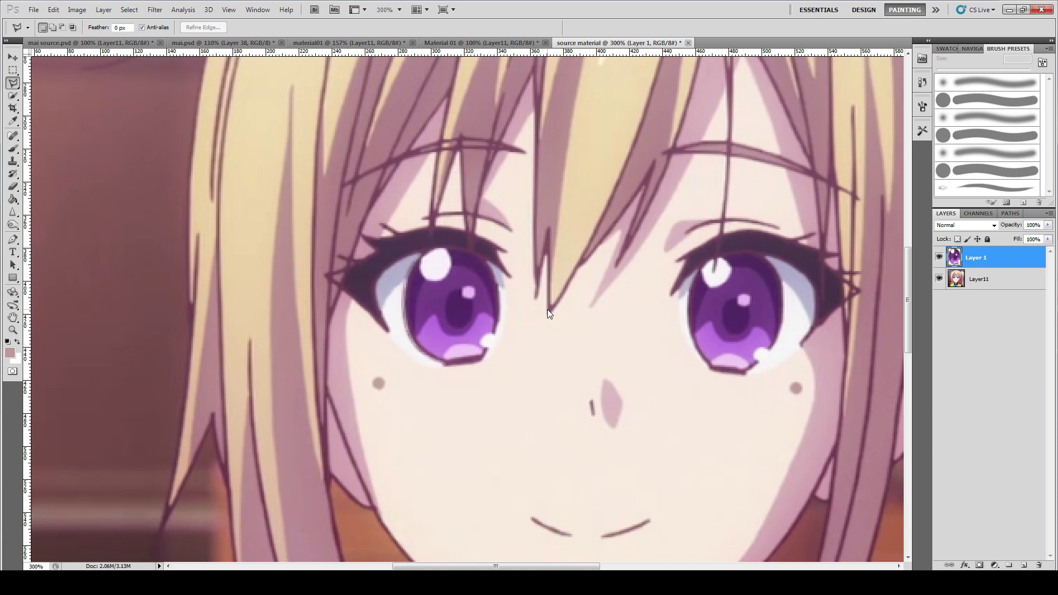
key(ctrl+z)
key(ctrl+z)
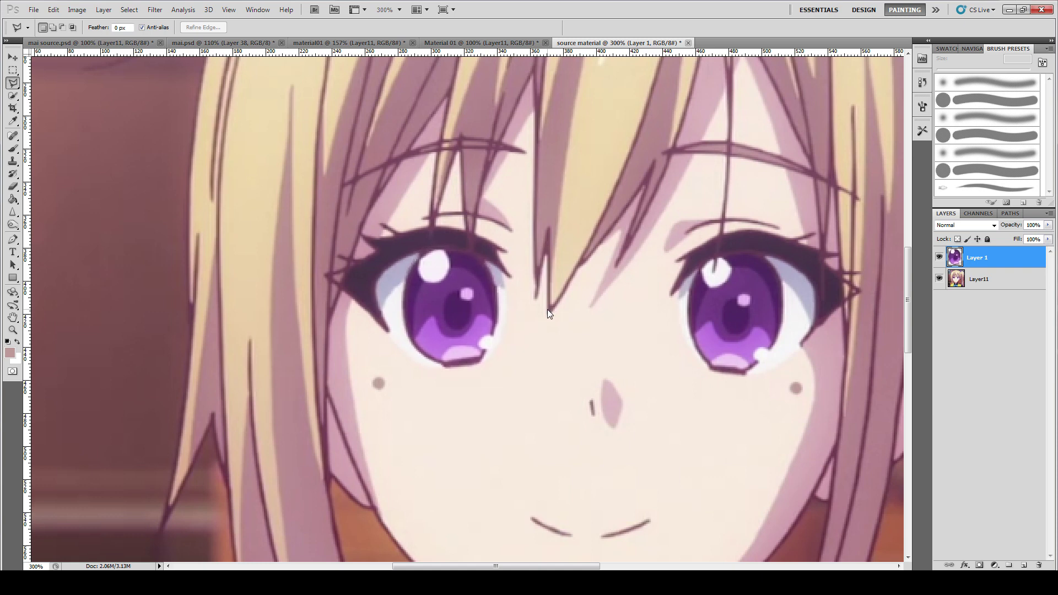
key(ctrl+z)
Step: Lower the opacity of Layer 1 and nudge the iris copy into alignment with the original iris
click(1047, 225)
drag(1046, 234, 1026, 237)
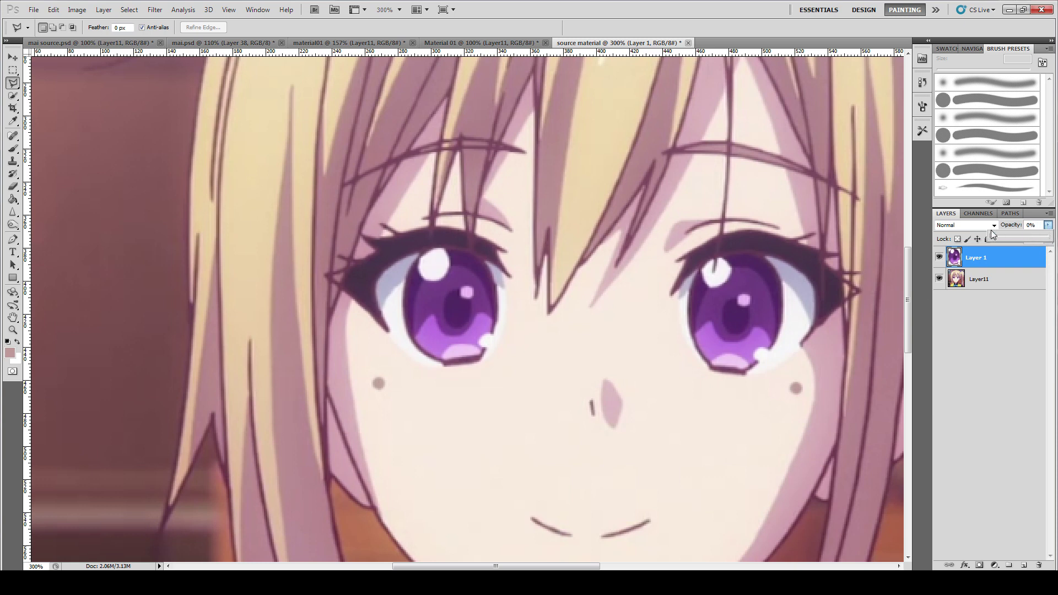
click(1019, 233)
key(ctrl+Left)
key(ctrl+Left)
key(ctrl+Left)
key(ctrl+Left)
key(ctrl+Left)
key(ctrl+Left)
key(ctrl+Left)
key(ctrl+Left)
key(ctrl+Left)
key(ctrl+Left)
key(ctrl+Left)
key(ctrl+Left)
key(ctrl+Left)
key(ctrl+Left)
key(ctrl+Left)
key(ctrl+Up)
key(ctrl+Up)
key(ctrl+Up)
key(ctrl+Up)
key(ctrl+Up)
key(ctrl+Left)
key(ctrl+Up)
key(ctrl+Left)
key(ctrl+Up)
key(ctrl+Left)
key(ctrl+Up)
key(ctrl+Down)
key(ctrl+Left)
key(ctrl+Right)
key(ctrl+Down)
key(ctrl+Up)
Step: Hide Layer 1 and activate the Pen tool
click(1047, 225)
click(939, 258)
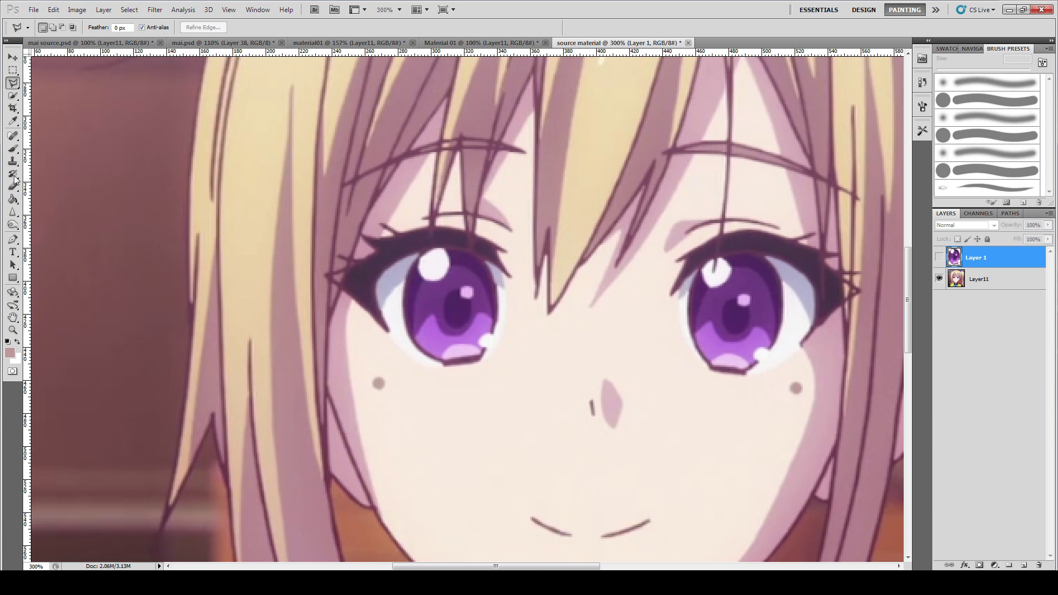
click(13, 240)
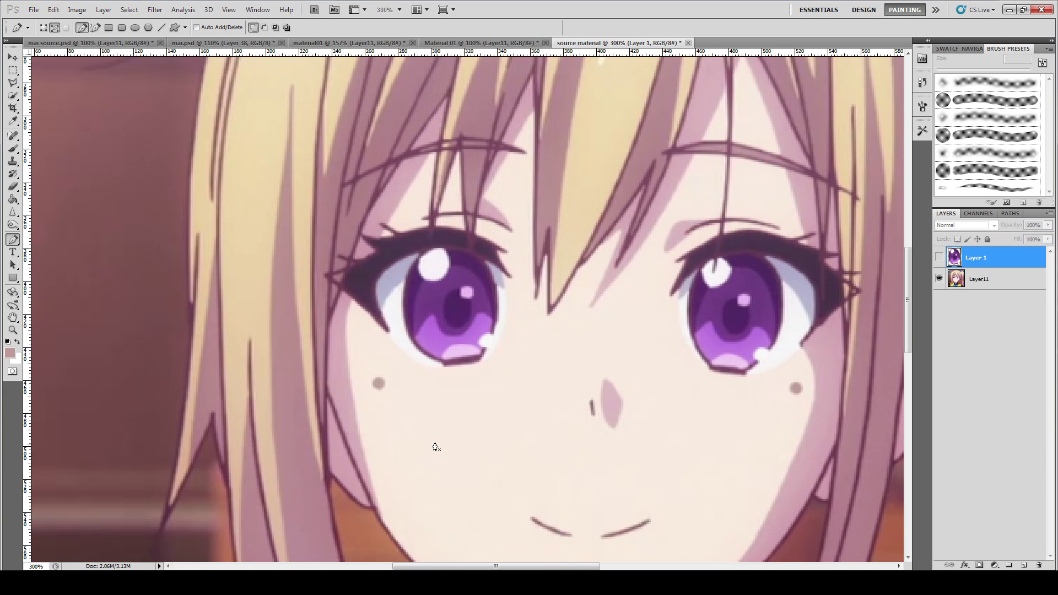
Step: Try a practice Pen path with curved segments over the cheek and eye, and undo its points
drag(447, 443, 528, 389)
drag(527, 342, 537, 360)
drag(386, 343, 374, 392)
drag(403, 462, 406, 463)
key(ctrl+alt+z)
key(ctrl+alt+z)
key(ctrl+alt+z)
key(ctrl+alt+z)
key(ctrl+alt+z)
Step: Try a closed curved Pen path across the eye and cheek, moving its lower anchor points outward
mouse_move(444, 453)
mouse_down()
mouse_move(533, 446)
mouse_move(542, 335)
mouse_up()
drag(512, 285, 440, 277)
drag(414, 332, 410, 410)
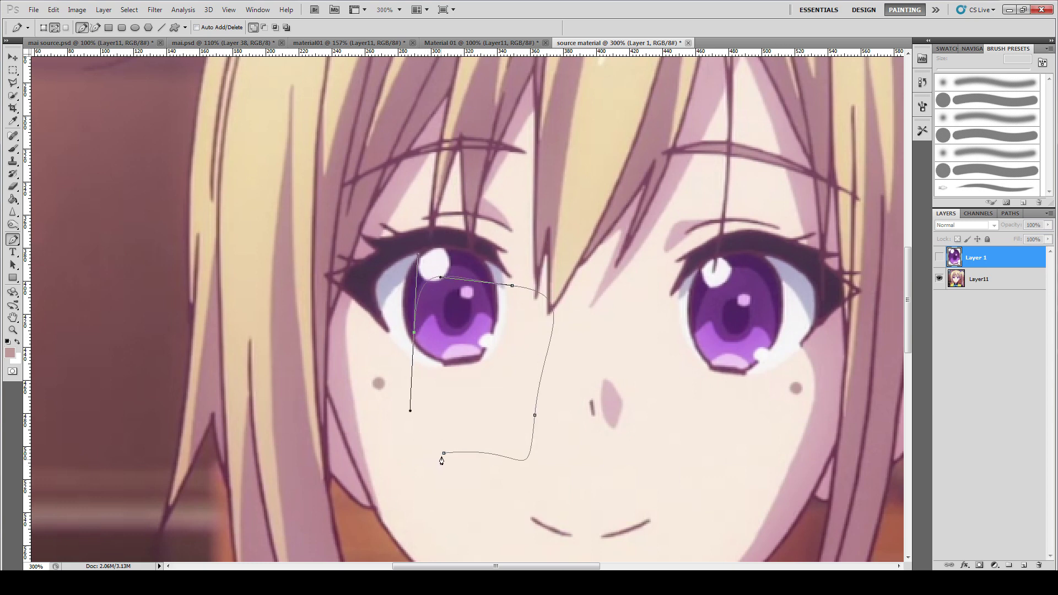
drag(443, 453, 529, 460)
ctrl+click(537, 406)
drag(535, 417, 613, 416)
drag(444, 455, 432, 482)
drag(519, 474, 425, 473)
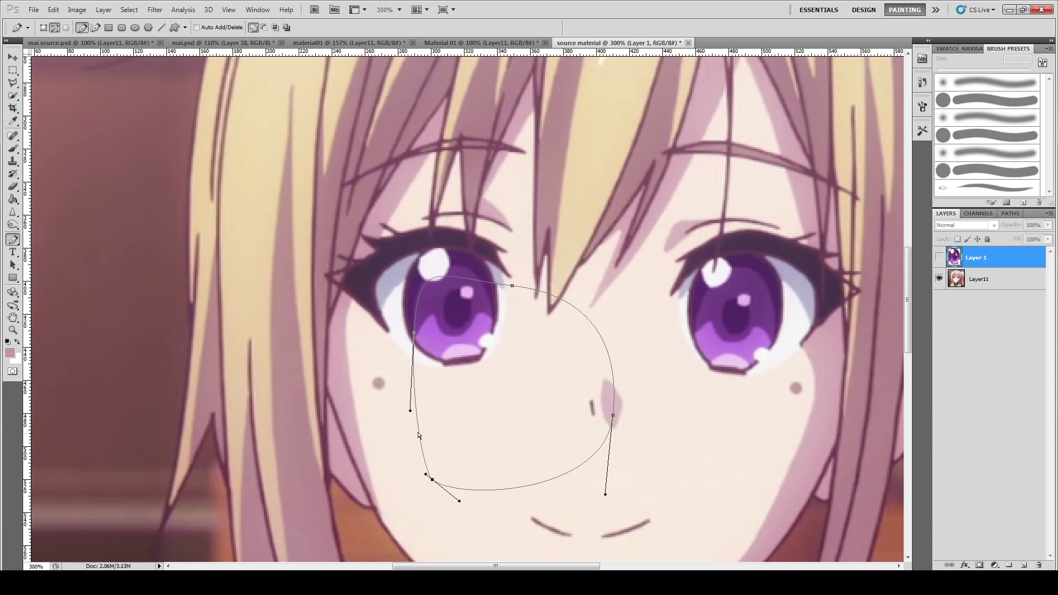
Step: Try fitting the practice path's anchors and handles to the iris outline, and delete the path
drag(512, 286, 451, 251)
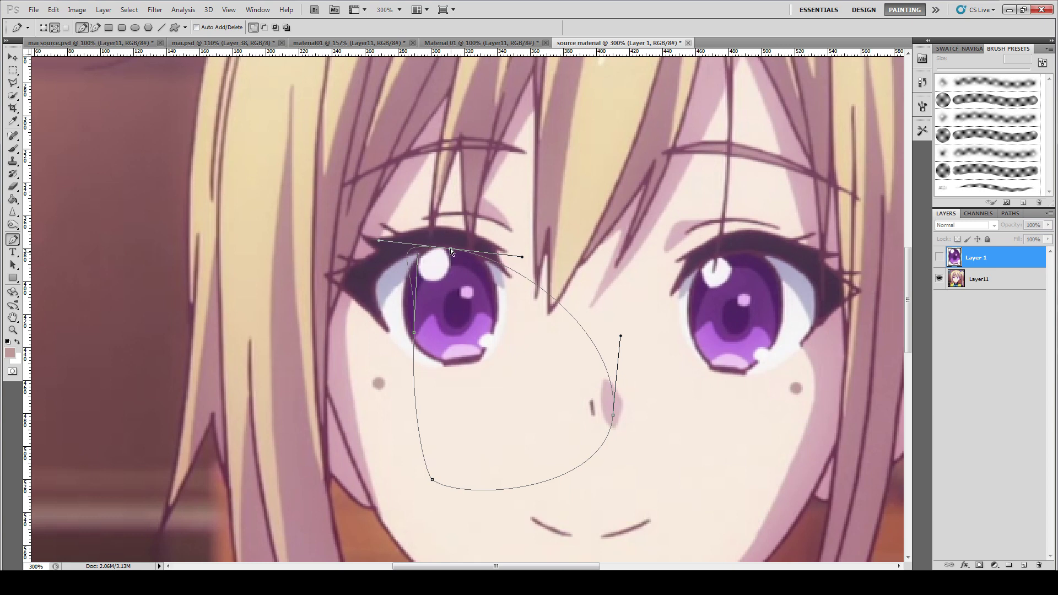
drag(613, 417, 499, 307)
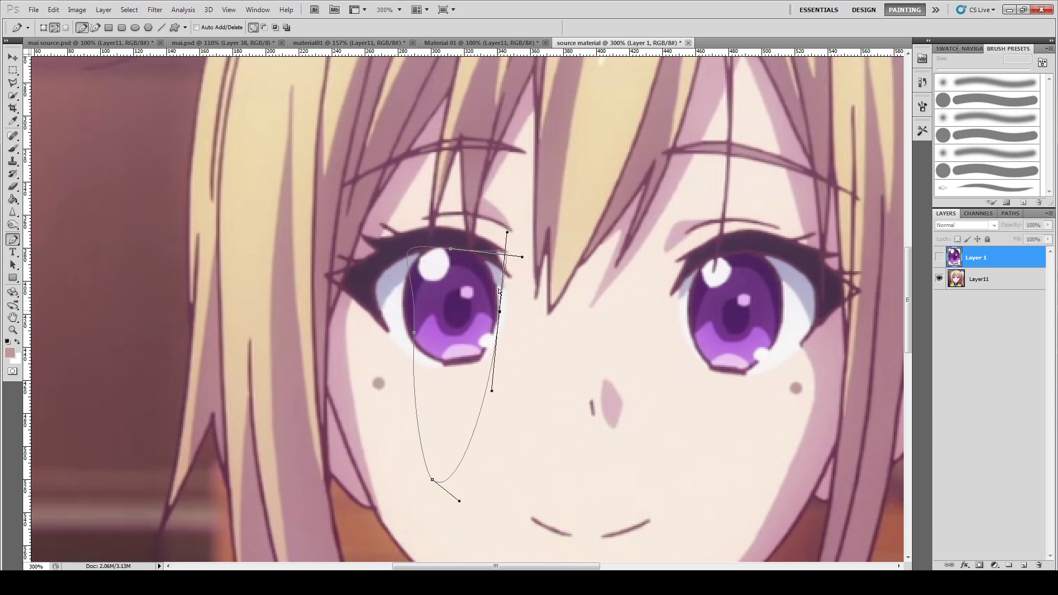
drag(507, 233, 501, 276)
ctrl+click(513, 257)
ctrl+click(412, 254)
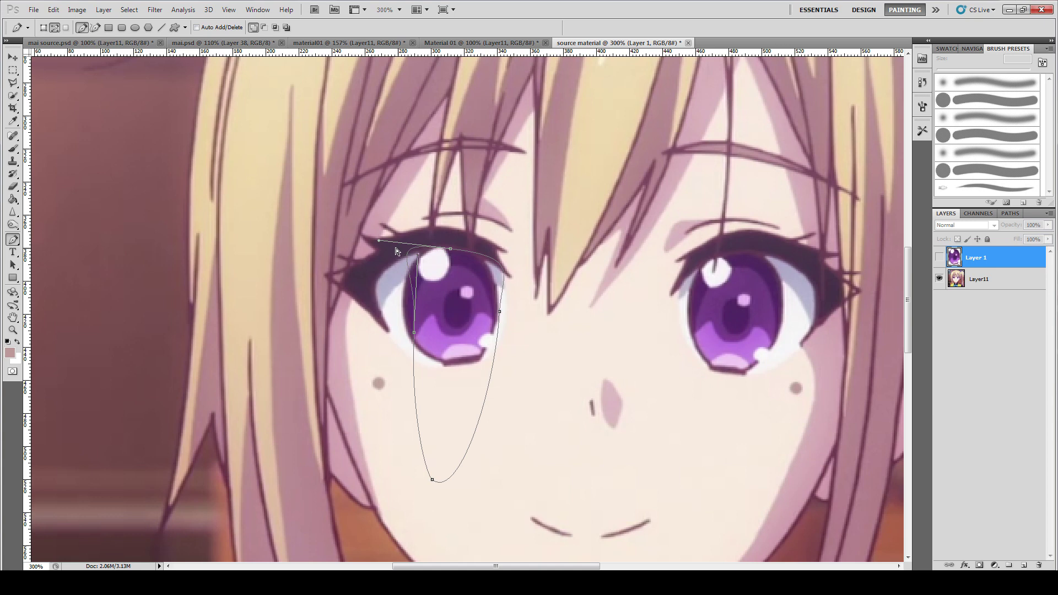
ctrl+click(384, 244)
ctrl+click(414, 256)
drag(380, 242, 397, 249)
drag(432, 478, 435, 352)
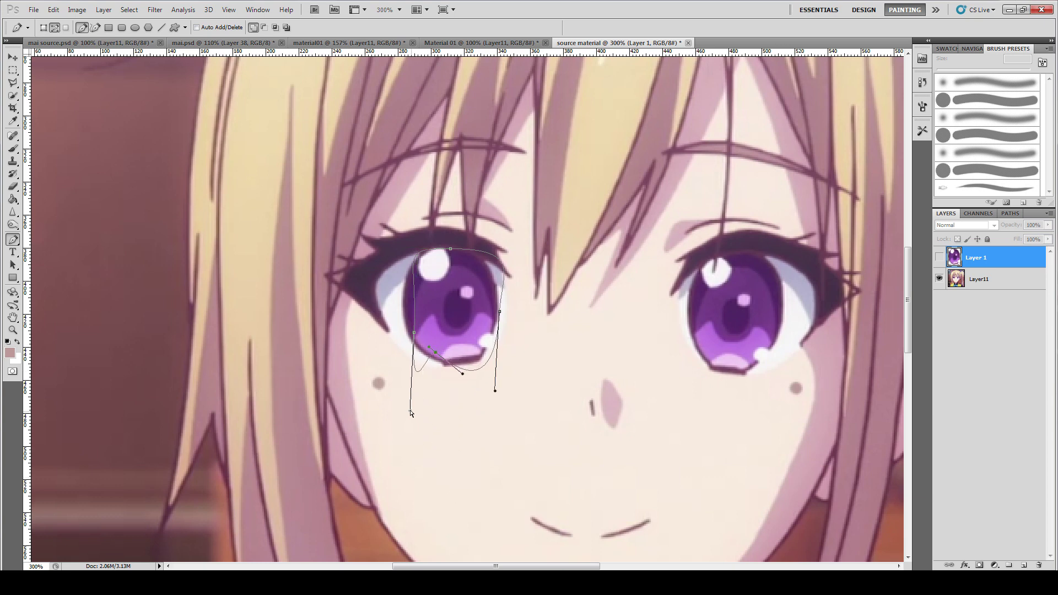
key(Delete)
key(Delete)
Step: Trace a new curved Pen path around the same iris, starting at its top edge
scroll(463, 272, up, 2)
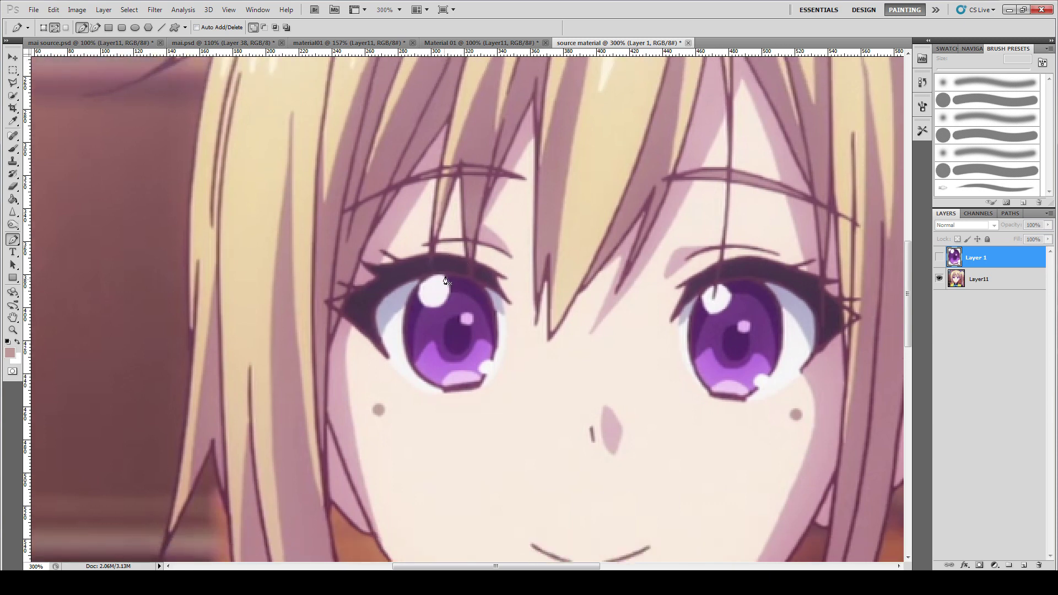
drag(445, 271, 426, 271)
drag(404, 315, 401, 329)
drag(478, 386, 488, 382)
drag(498, 346, 491, 296)
click(444, 272)
Step: Refine the path's anchors and handles so the curve follows the iris's right edge
ctrl+click(492, 296)
ctrl+click(493, 299)
drag(488, 297, 488, 316)
scroll(493, 366, up, 4)
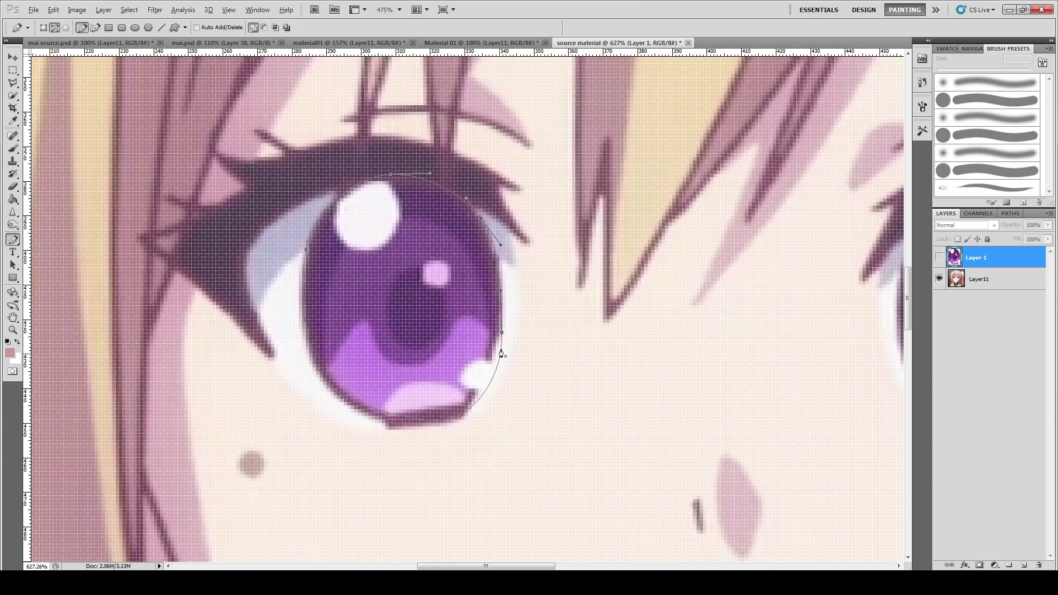
scroll(502, 336, down, 1)
scroll(504, 338, down, 1)
drag(502, 336, 500, 328)
Step: Fit the path to the bottom and left edges of the iris
drag(470, 401, 463, 401)
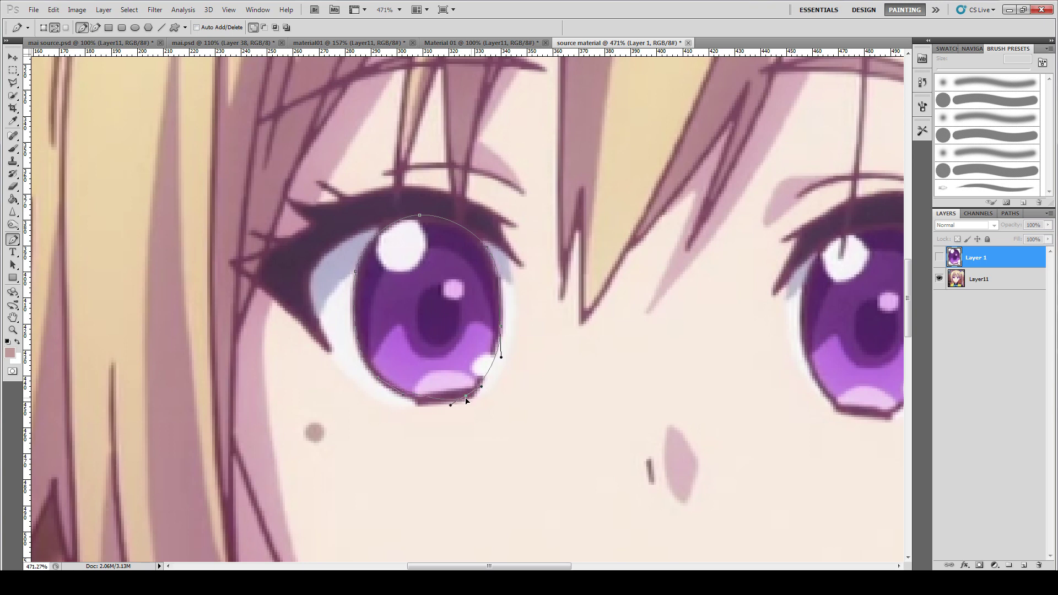
mouse_move(377, 378)
mouse_down()
mouse_move(404, 403)
mouse_move(369, 379)
mouse_up()
drag(349, 294, 351, 294)
click(355, 272)
Step: Reposition the path's lower-left anchor and its handles onto the dark outline of the iris
scroll(426, 273, up, 1)
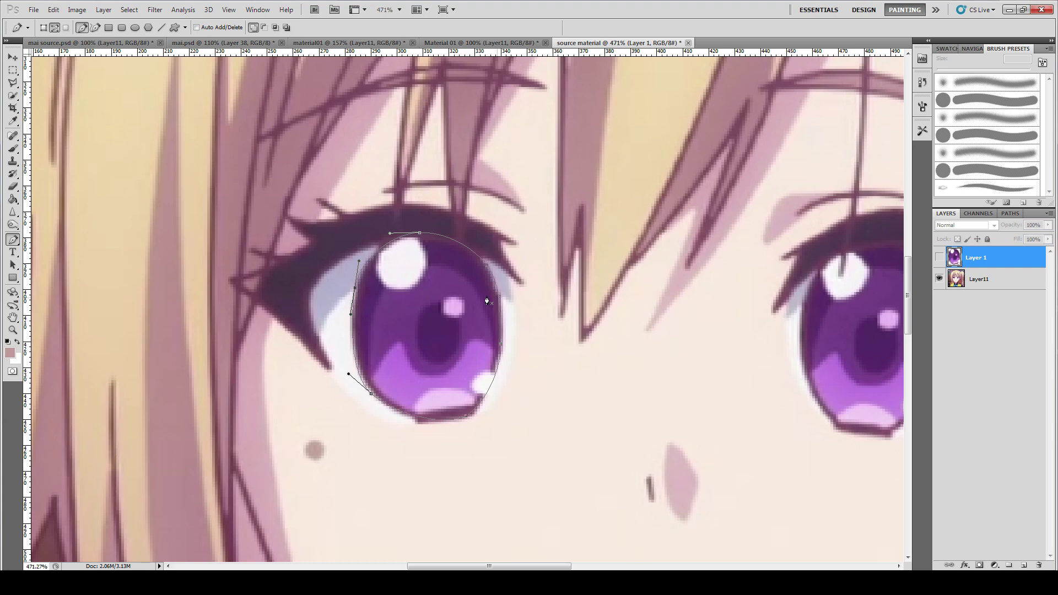
drag(372, 394, 354, 400)
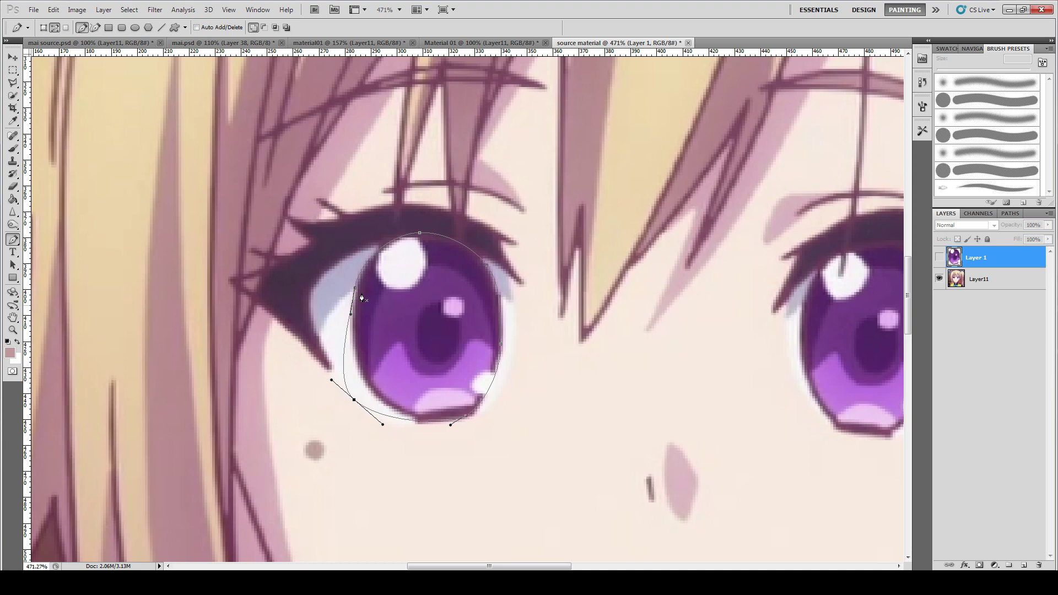
double_click(13, 330)
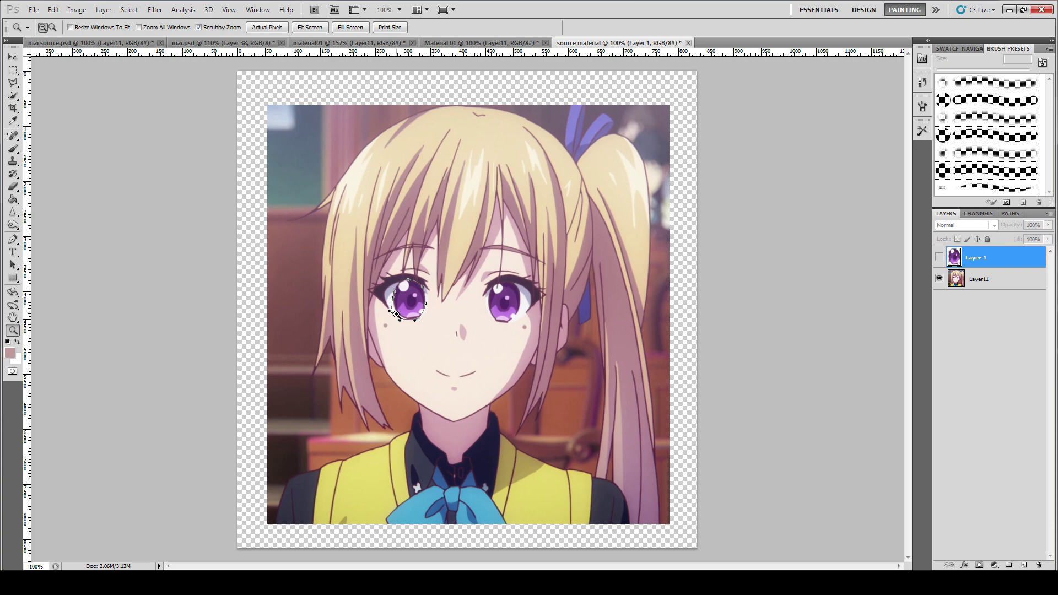
click(395, 317)
click(394, 318)
click(325, 329)
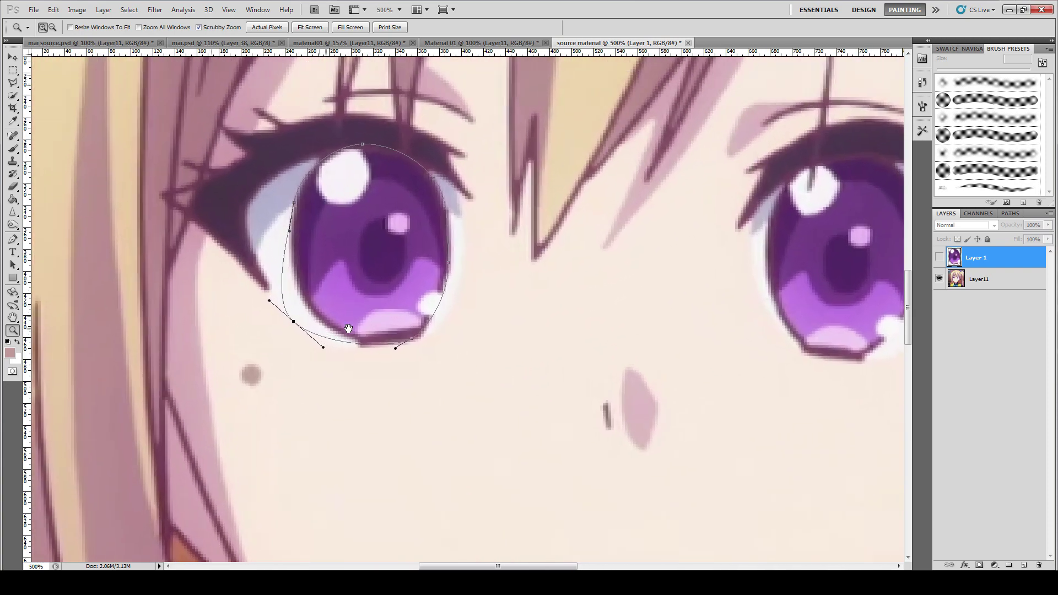
click(326, 311)
click(12, 70)
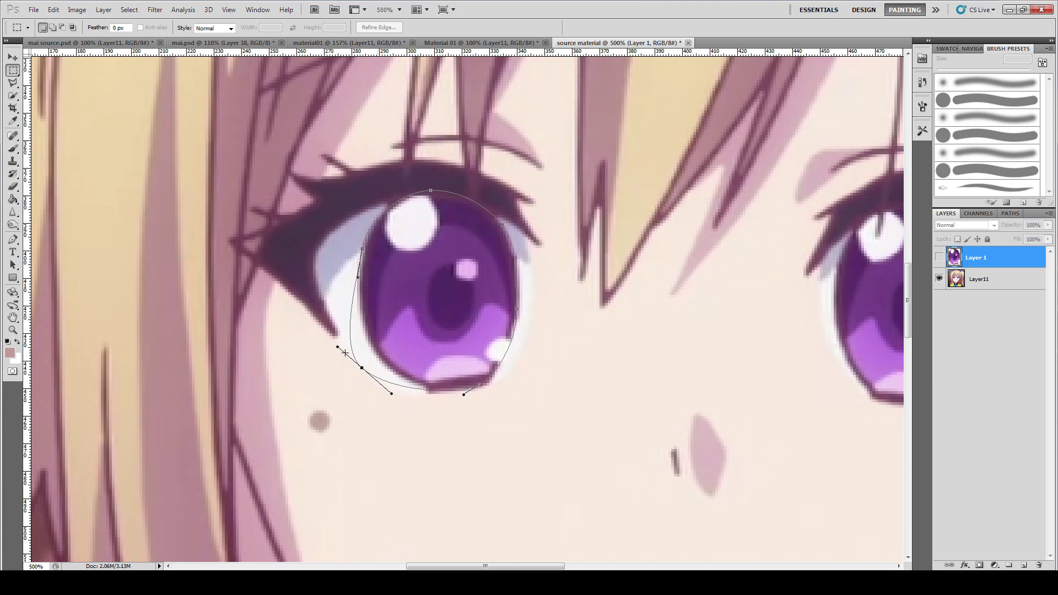
drag(362, 370, 379, 362)
drag(408, 387, 382, 362)
click(481, 385)
key(Right)
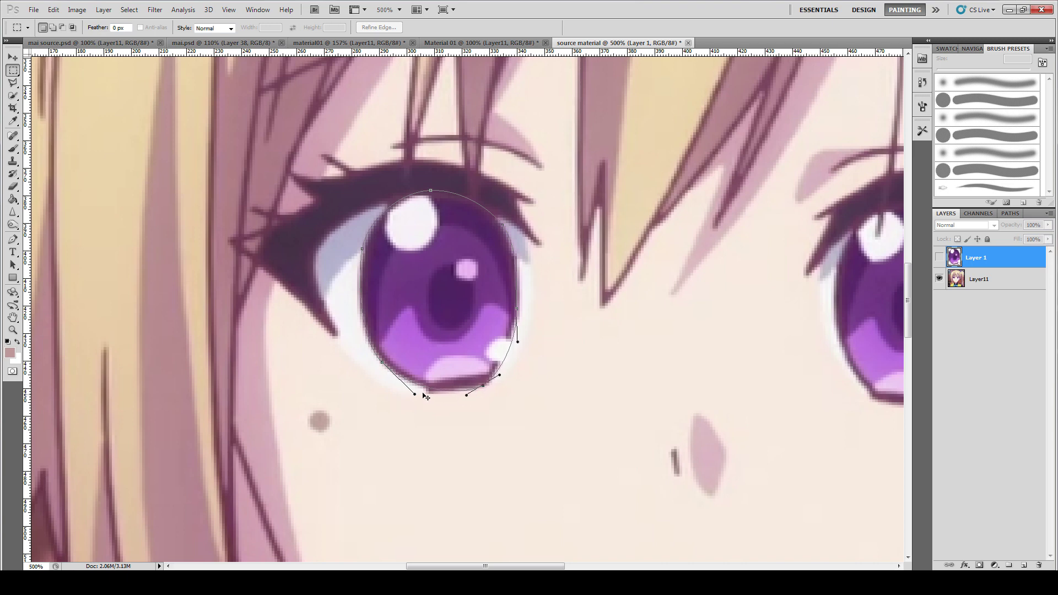
Step: Fine-tune the left and lower-left anchors and handles so the path hugs the iris edge
drag(412, 394, 408, 393)
drag(361, 249, 358, 249)
drag(353, 245, 376, 245)
drag(375, 242, 370, 249)
drag(361, 338, 353, 337)
click(383, 363)
Step: Convert the finished Pen path around the iris into a new anti-aliased selection
right_click(462, 226)
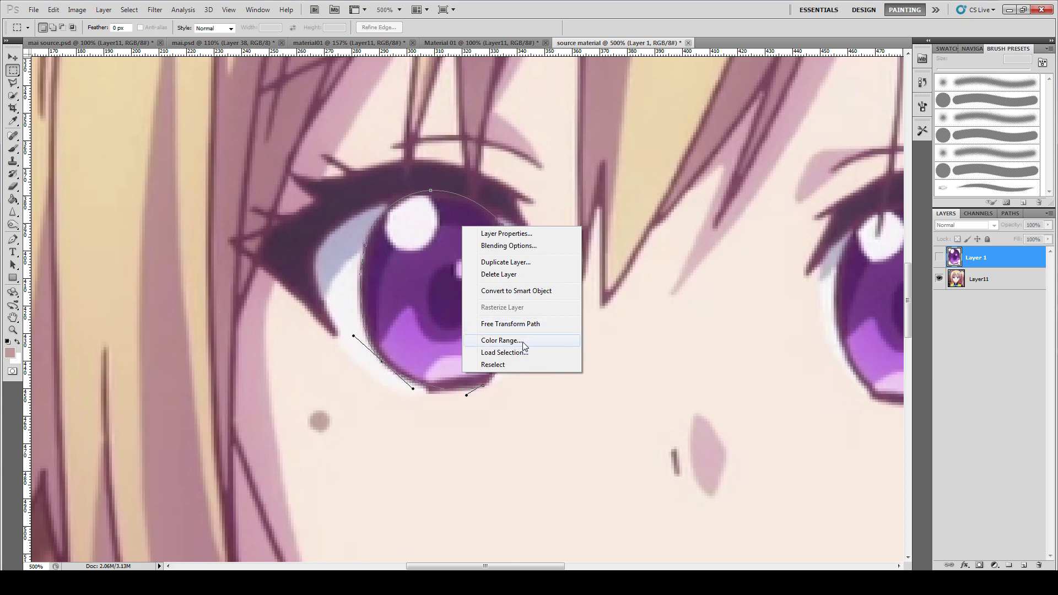
click(13, 241)
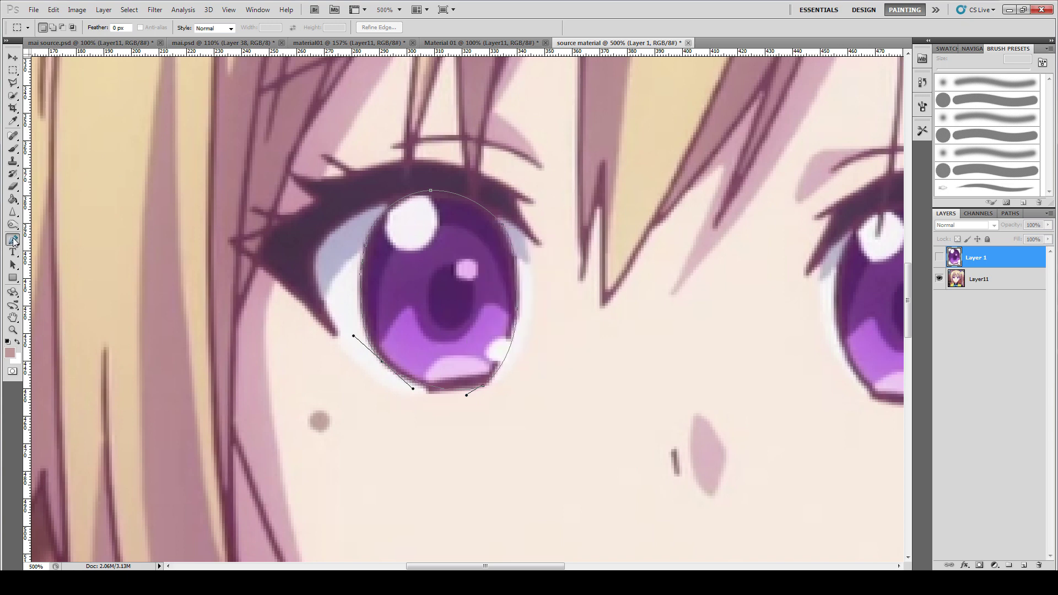
click(14, 241)
right_click(477, 211)
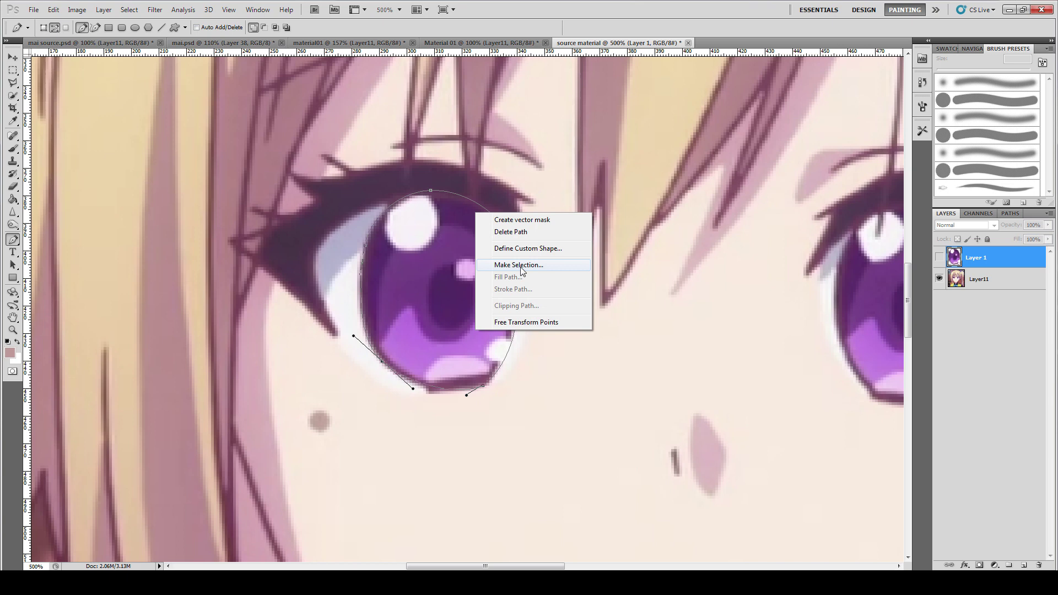
click(507, 265)
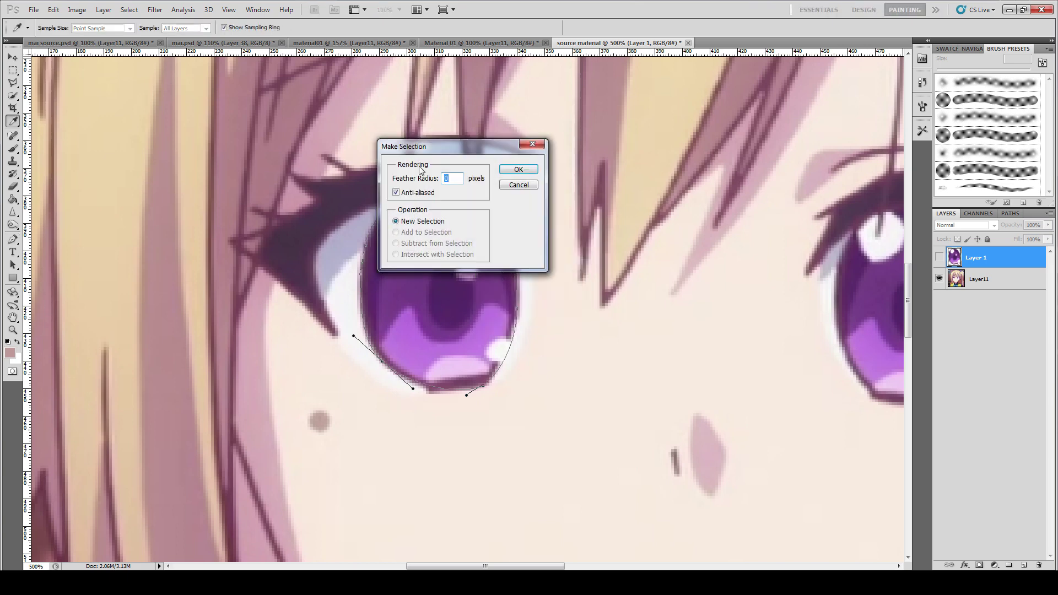
click(529, 170)
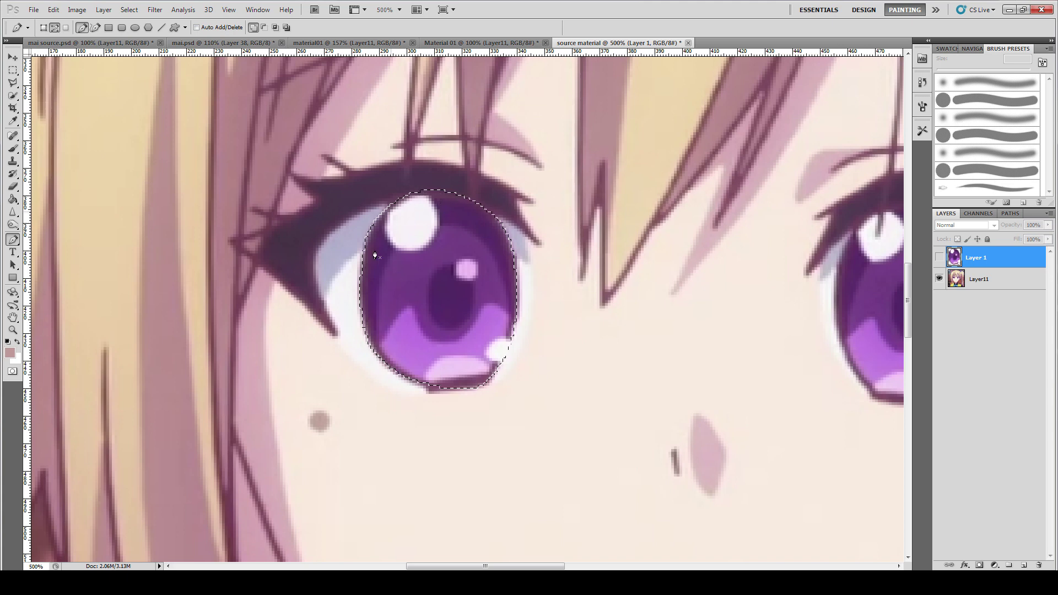
Step: Copy the selected iris from Layer11 onto a new layer and check the cutout by toggling Layer11's visibility
click(1002, 282)
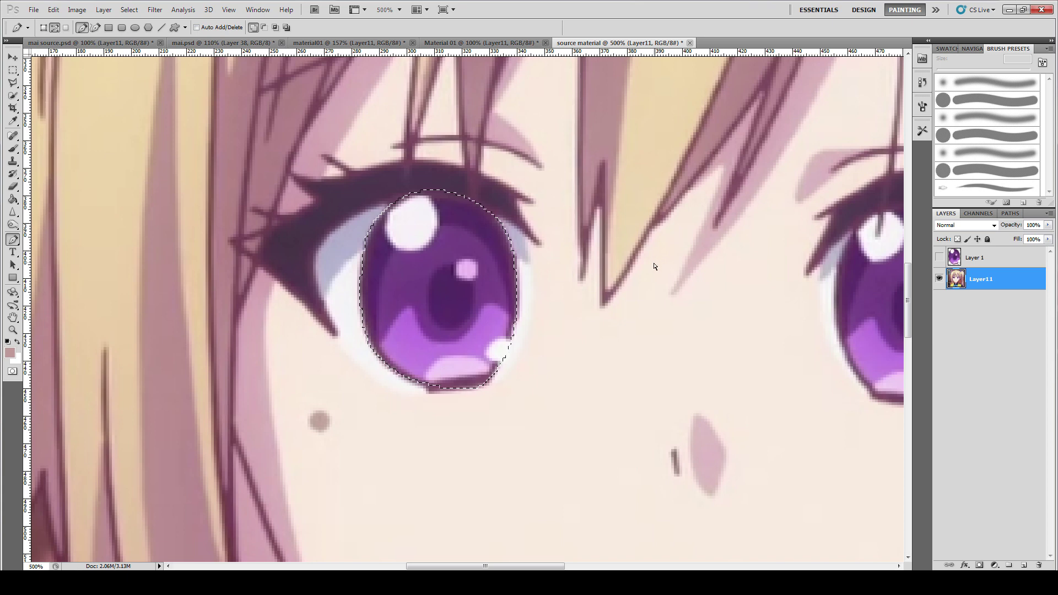
key(ctrl+j)
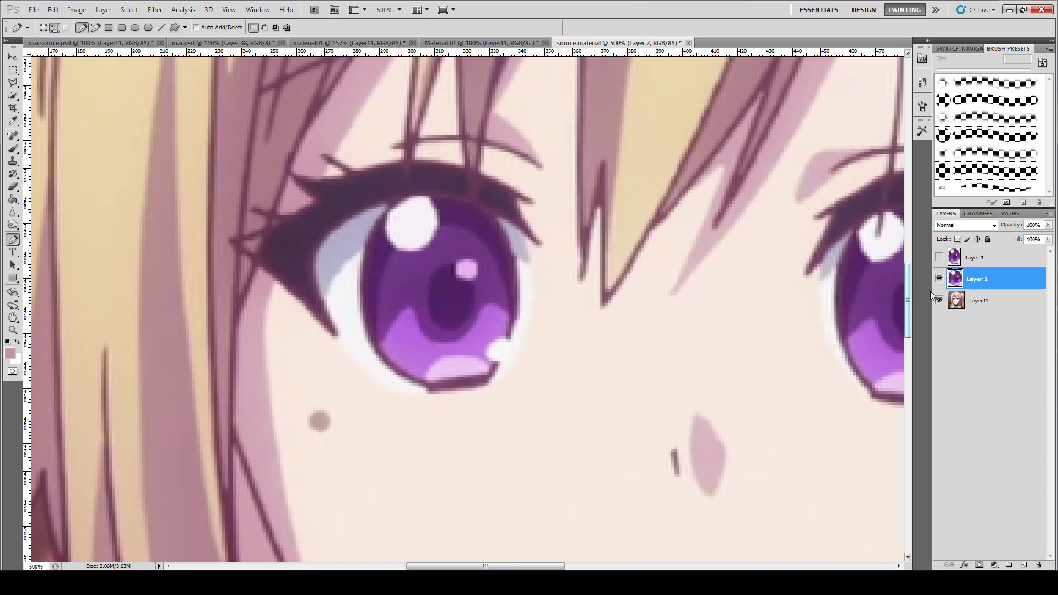
alt+click(938, 279)
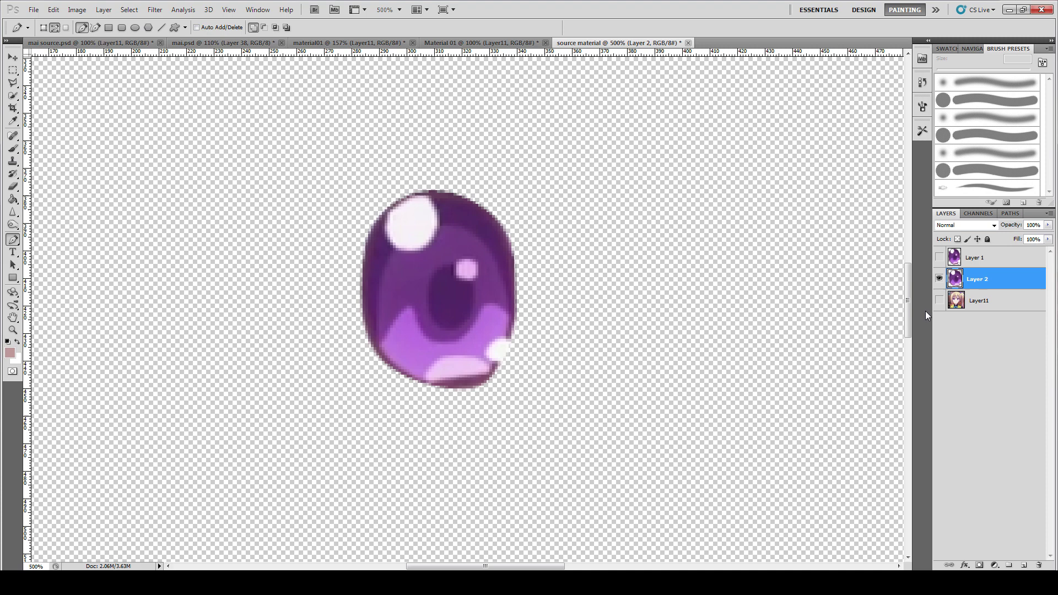
click(938, 300)
click(939, 300)
click(939, 301)
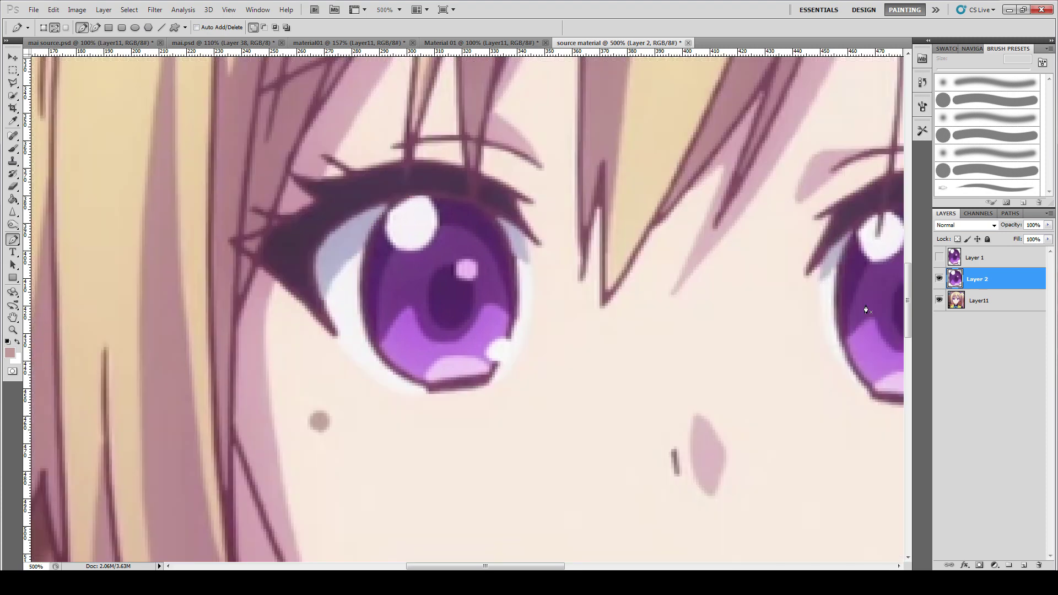
scroll(605, 293, down, 5)
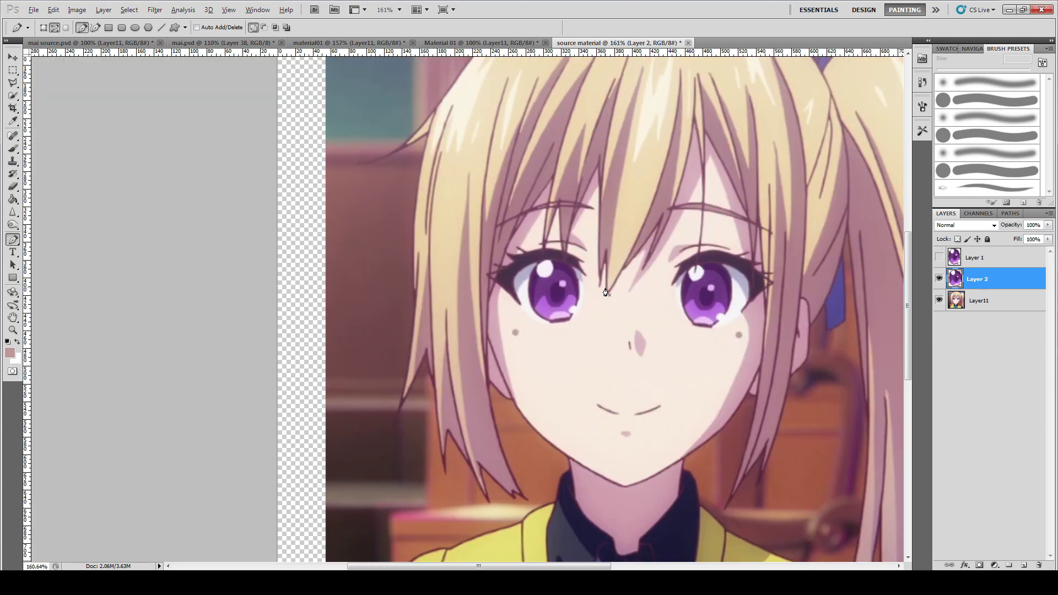